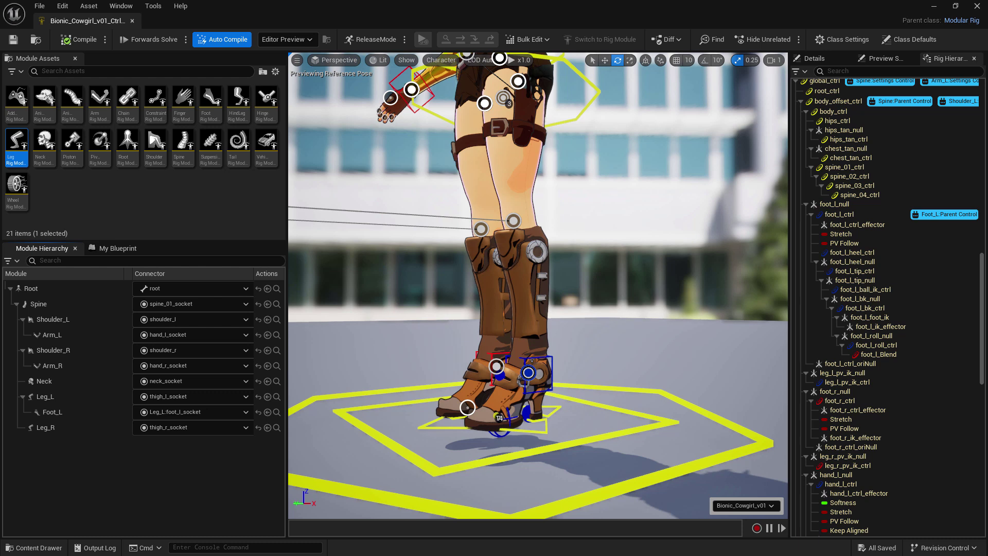
left_click_drag(443, 306, 494, 307, "alt")
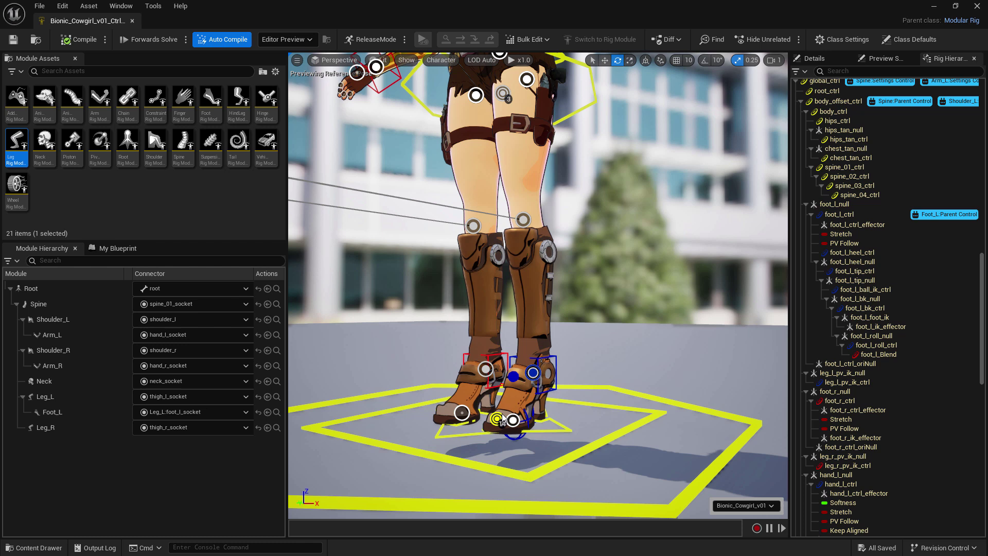
left_click_drag(461, 390, 455, 418, "alt")
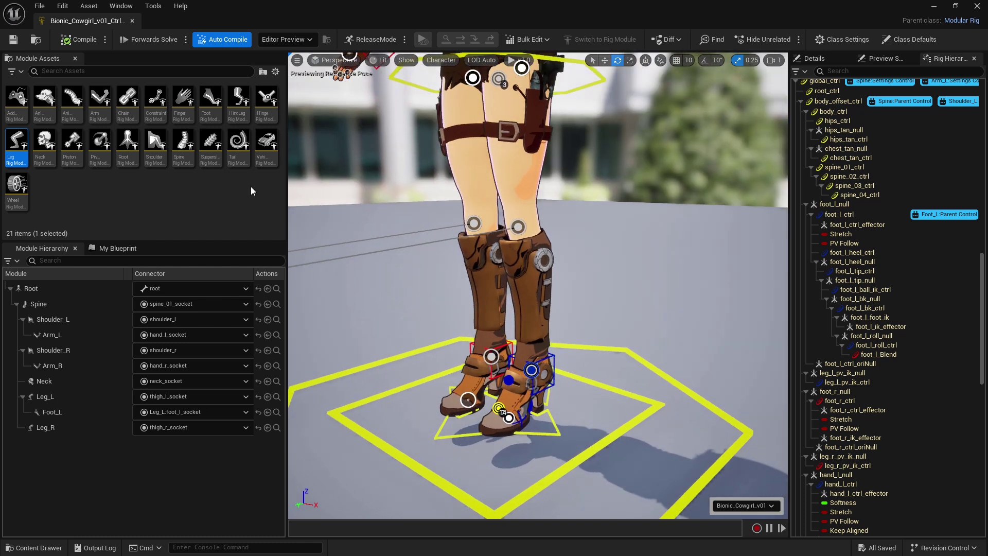
mouse_move(211, 106)
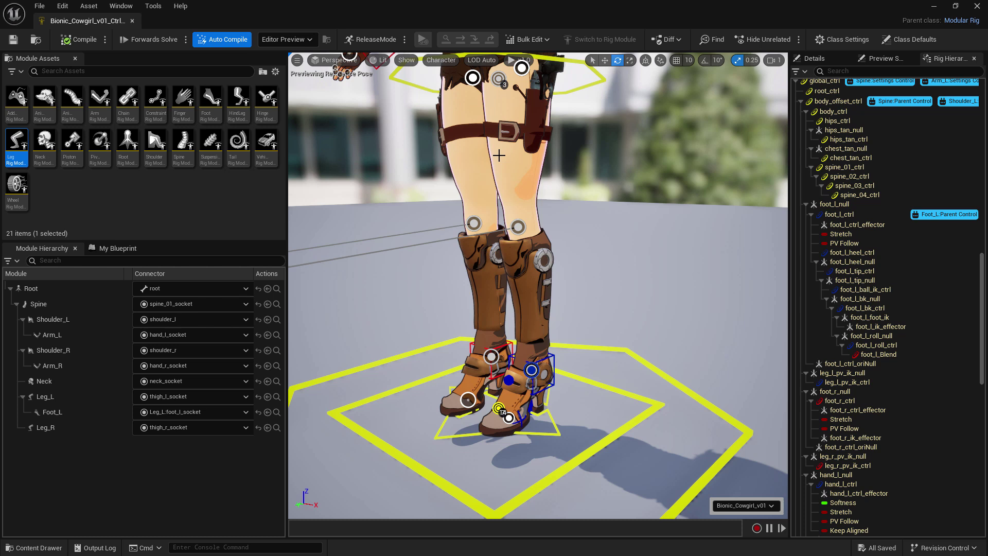
left_click_drag(549, 326, 487, 271, "alt")
right_click_drag(570, 314, 612, 314, "alt")
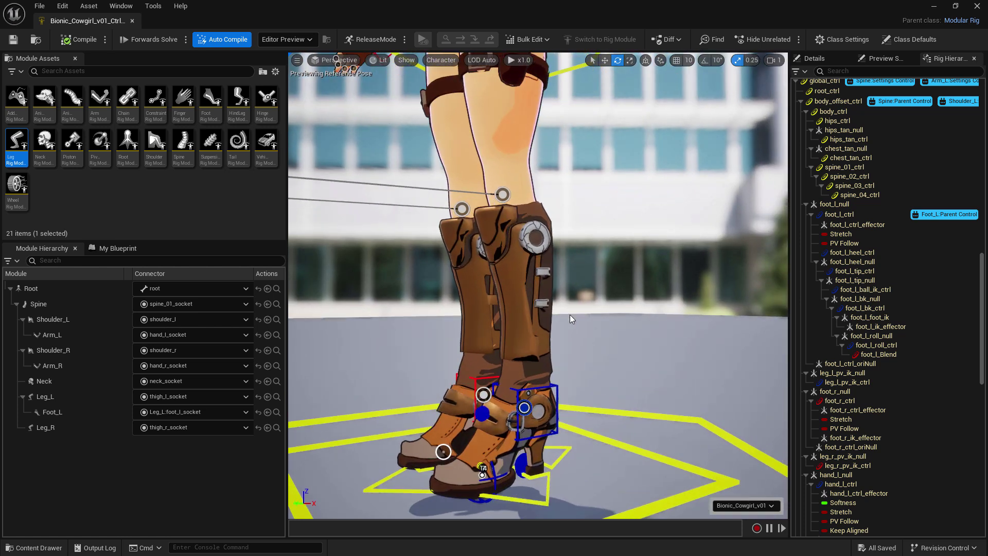
middle_click_drag(570, 314, 612, 256, "alt")
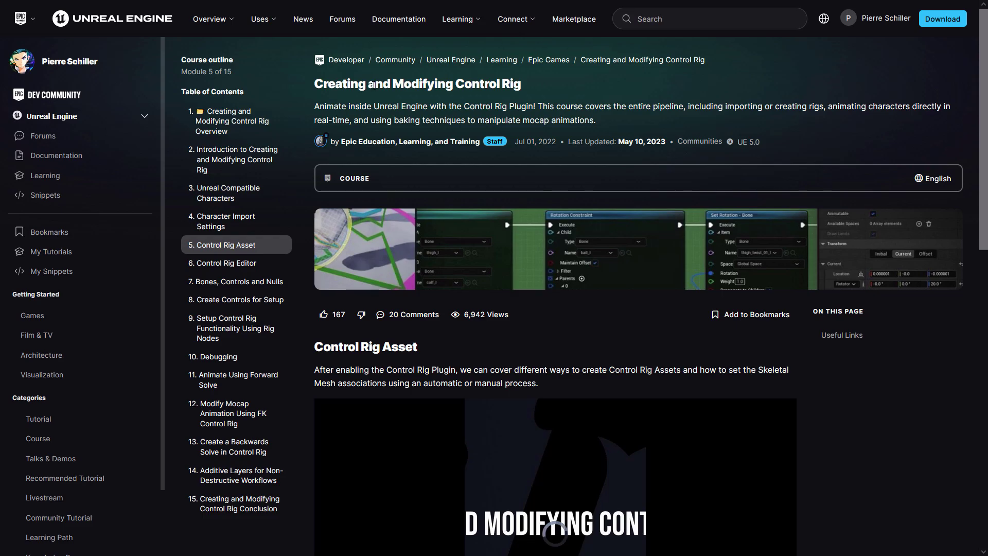
left_click_drag(367, 84, 531, 88)
left_click(499, 86)
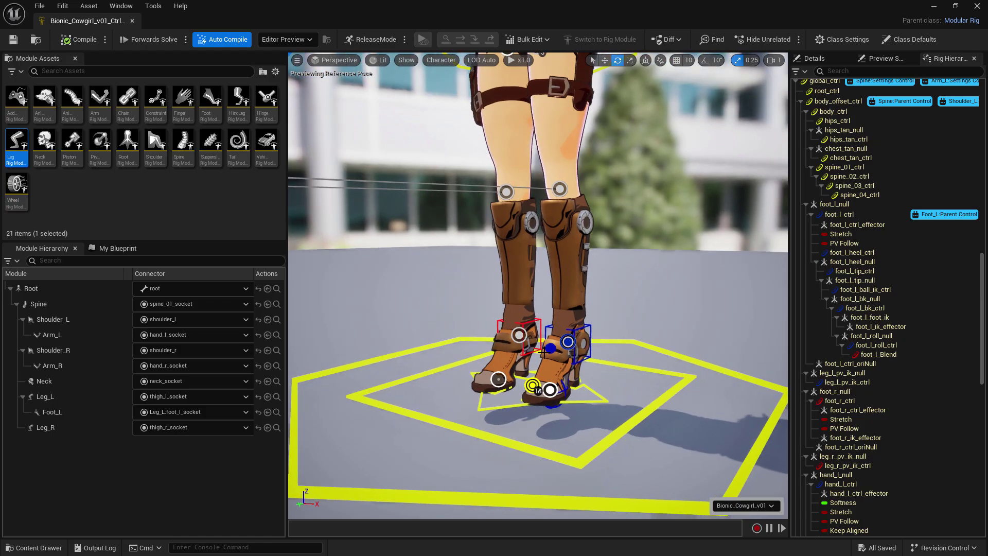
Test the left foot by lifting foot_l_ctrl straight up, and undo the move
left_click_drag(643, 349, 620, 348, "alt")
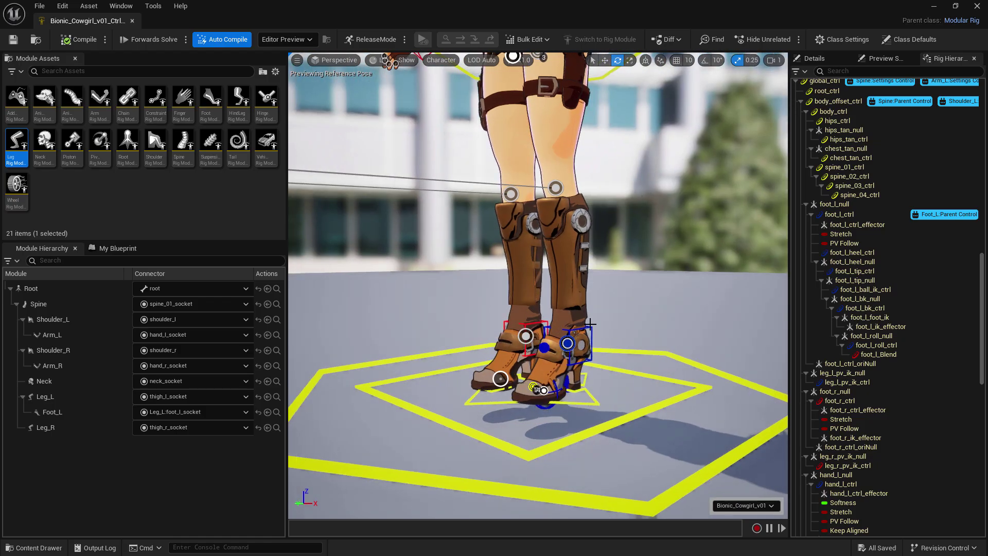
left_click(590, 324)
key("w")
left_click_drag(569, 314, 572, 242)
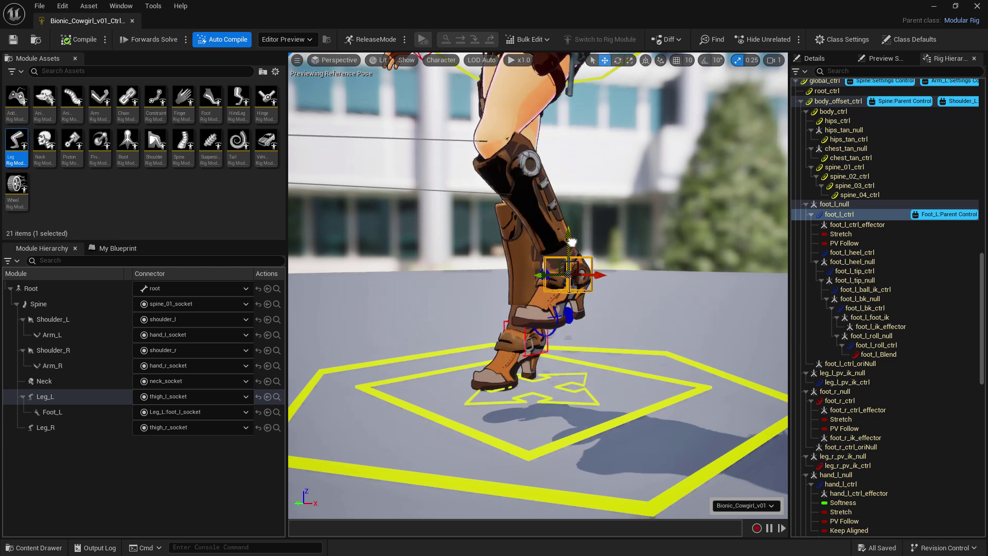
key("ctrl+z")
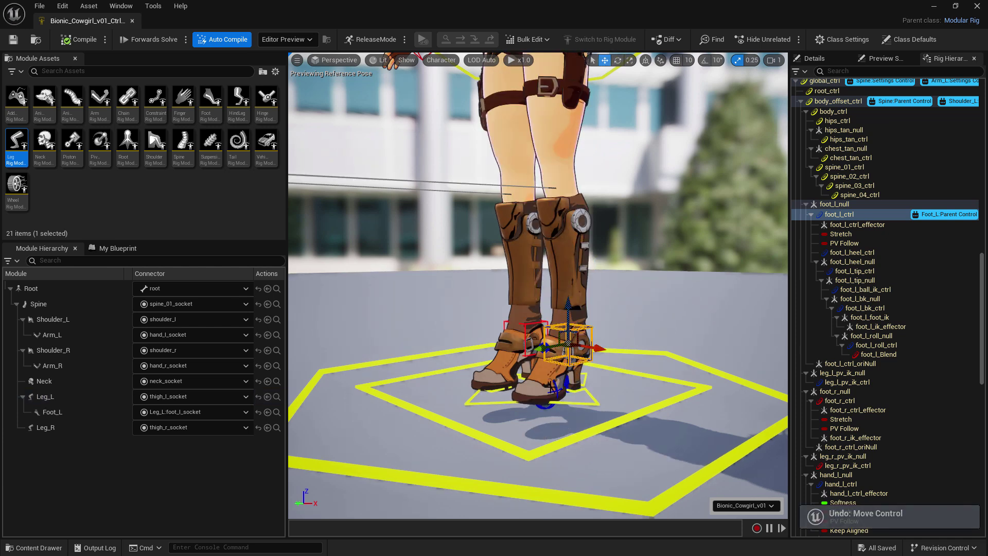
Test rotating foot_l_bk_ctrl on the left foot by about -9.5 degrees, and undo the rotation
left_click(551, 388)
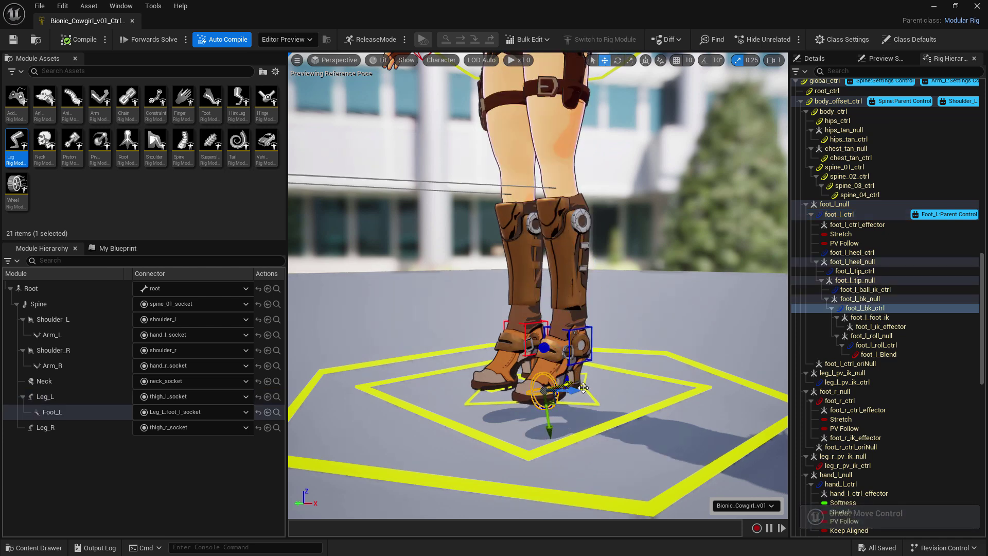
left_click(618, 60)
left_click_drag(567, 308, 520, 299, "alt")
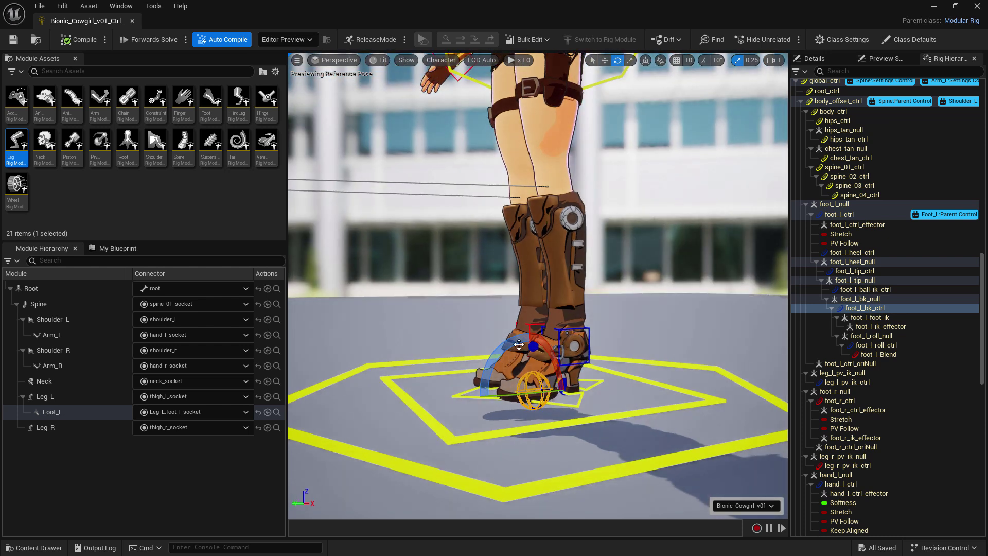
left_click_drag(519, 345, 584, 383)
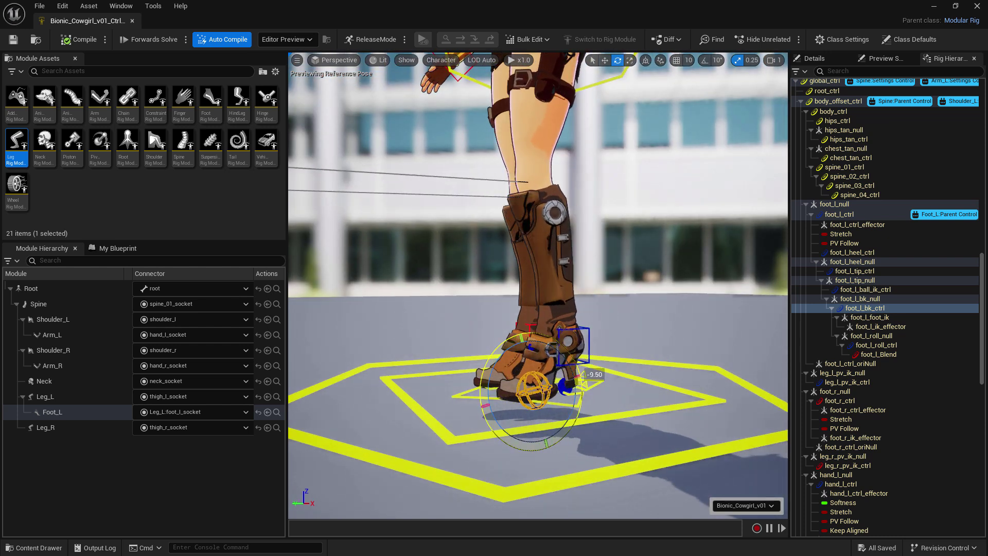
key("ctrl+z")
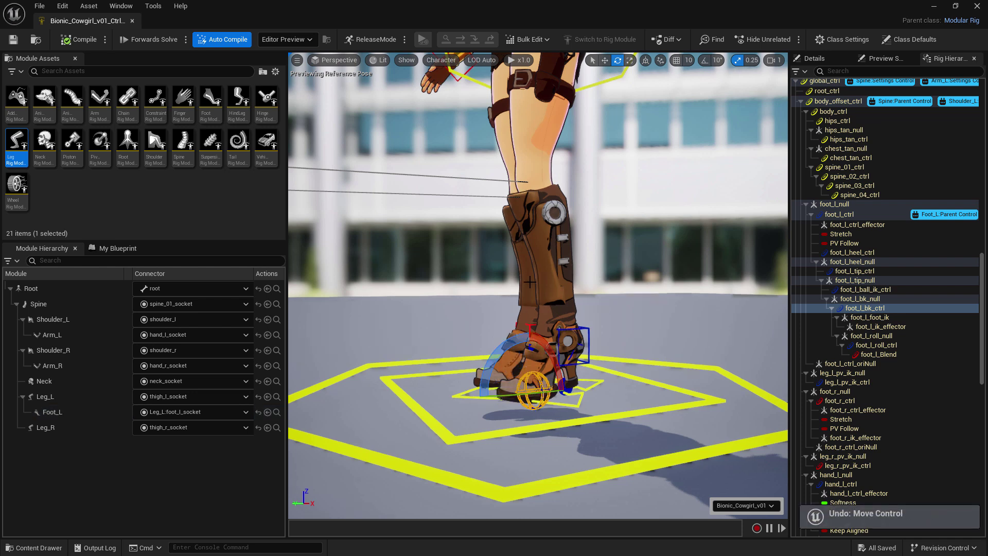
left_click_drag(530, 282, 548, 322, "alt")
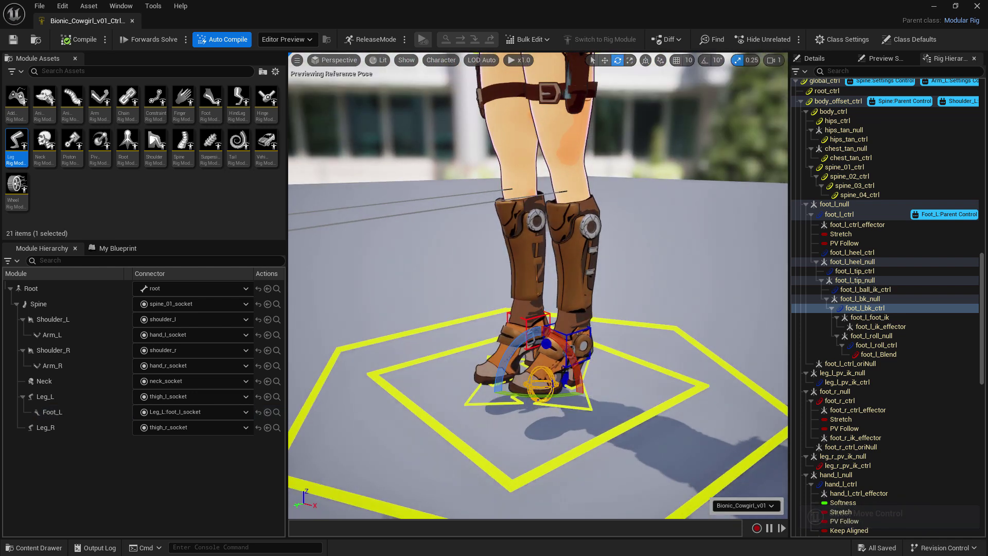
key("ctrl+z")
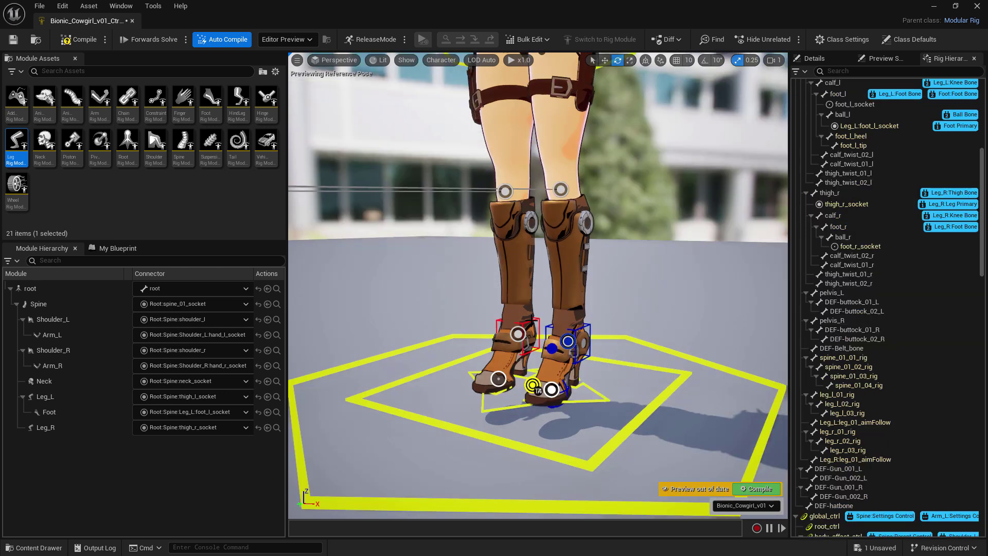
Test the right foot by moving foot_r_ctrl, and undo the move
left_click(518, 333)
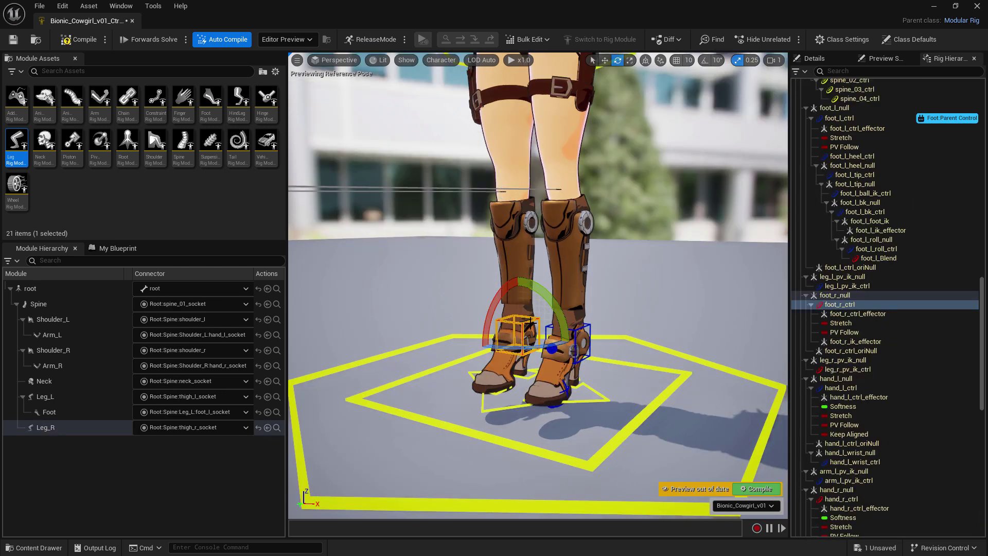
left_click(605, 60)
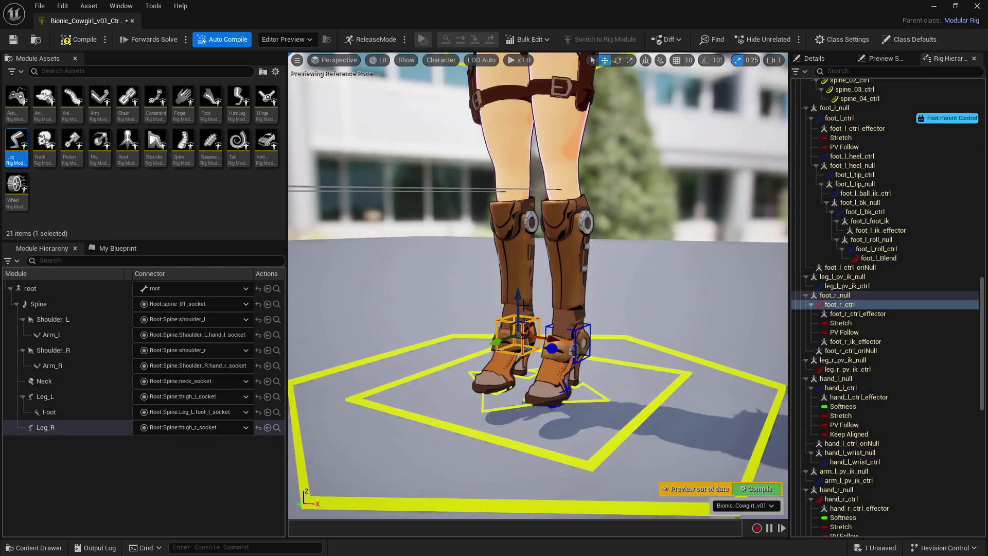
left_click_drag(520, 305, 560, 265)
key("ctrl+z")
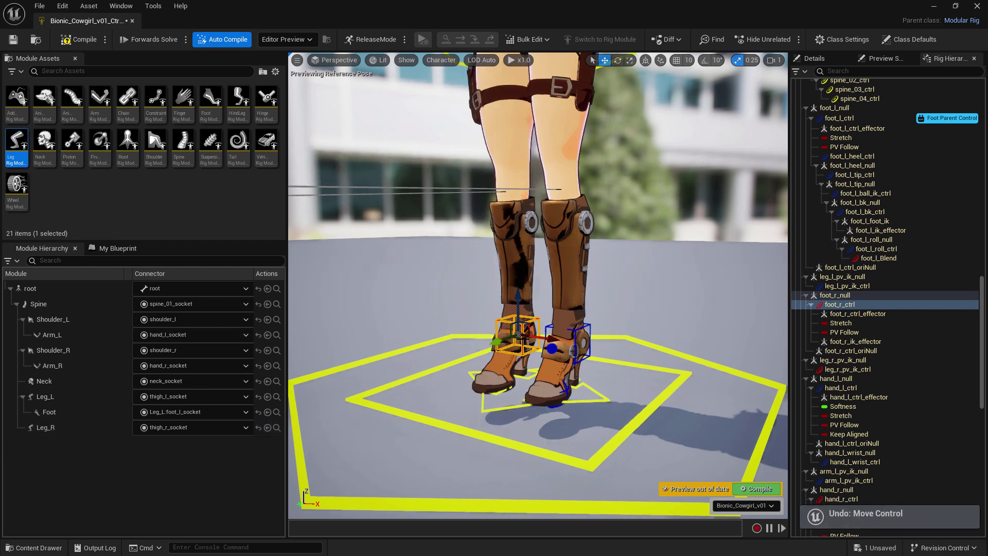
Add a new module of class Foot under Leg_R in the module hierarchy
scroll(552, 309, "up", 5)
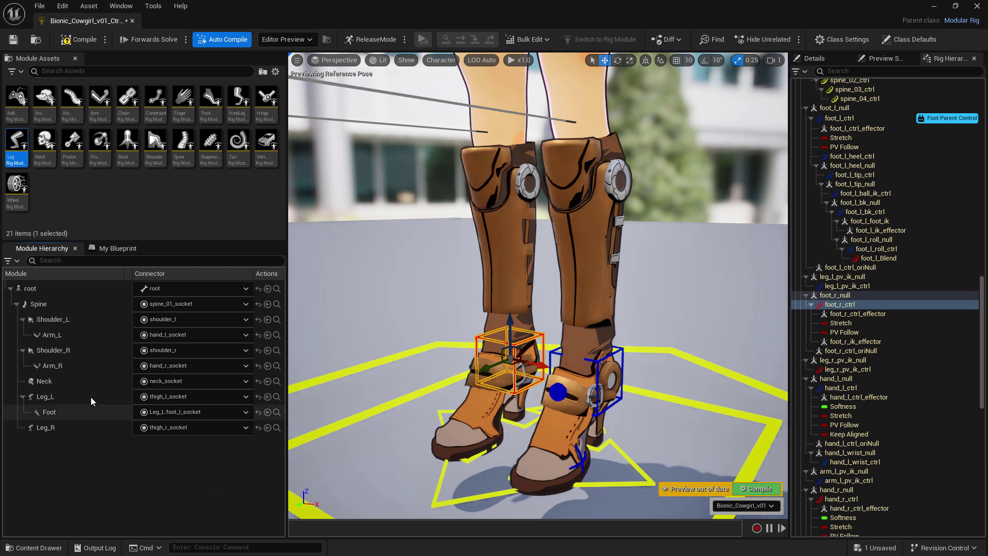
left_click(51, 429)
right_click(52, 431)
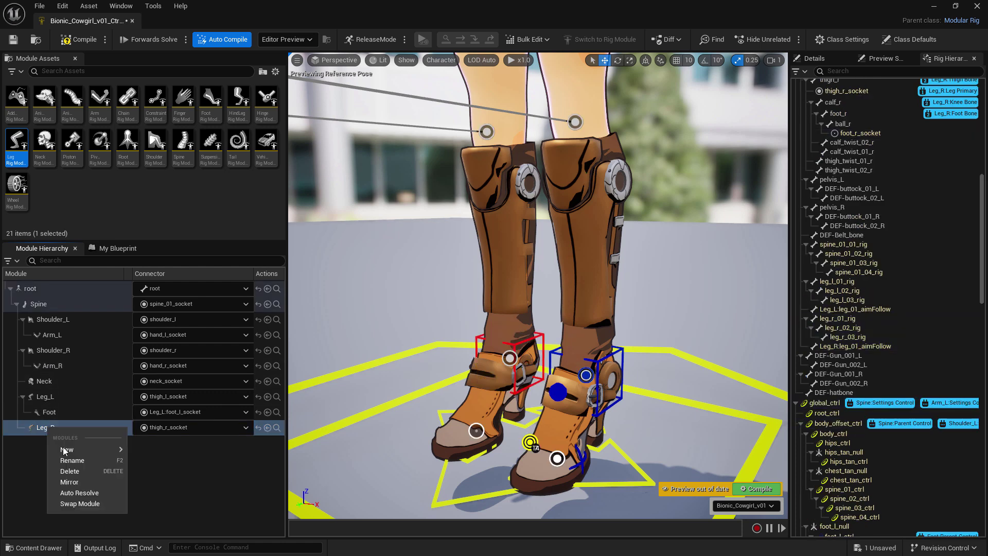
mouse_move(76, 451)
left_click(167, 460)
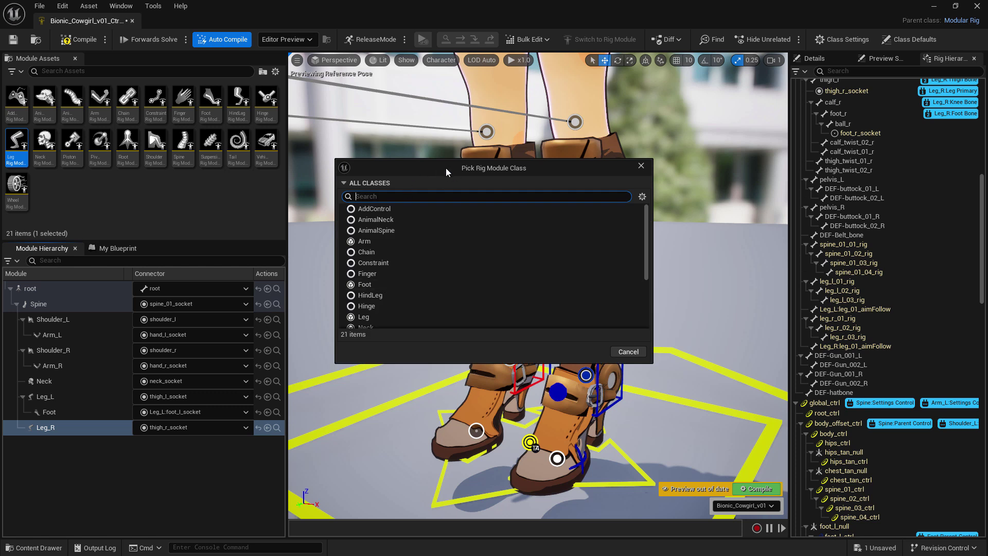
left_click_drag(446, 167, 468, 170)
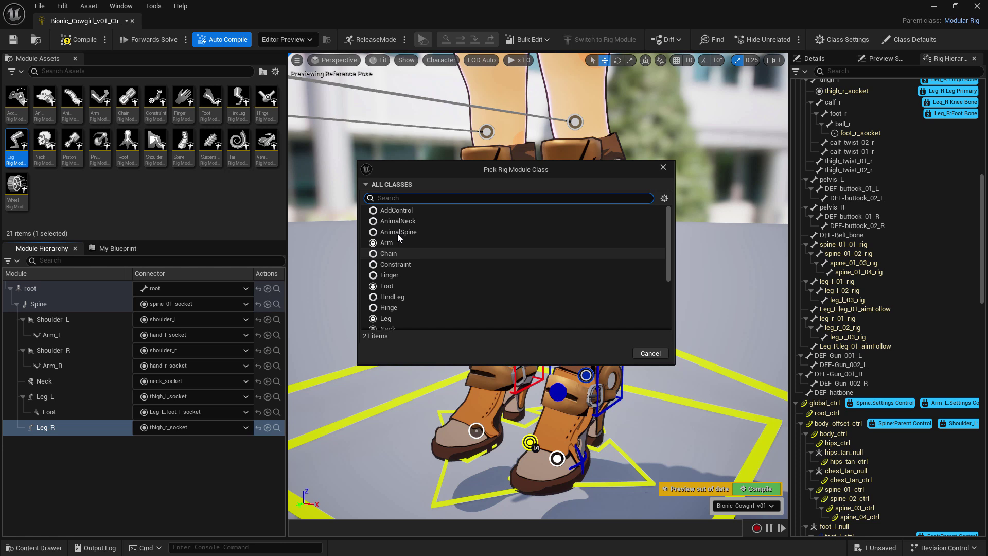
left_click(388, 289)
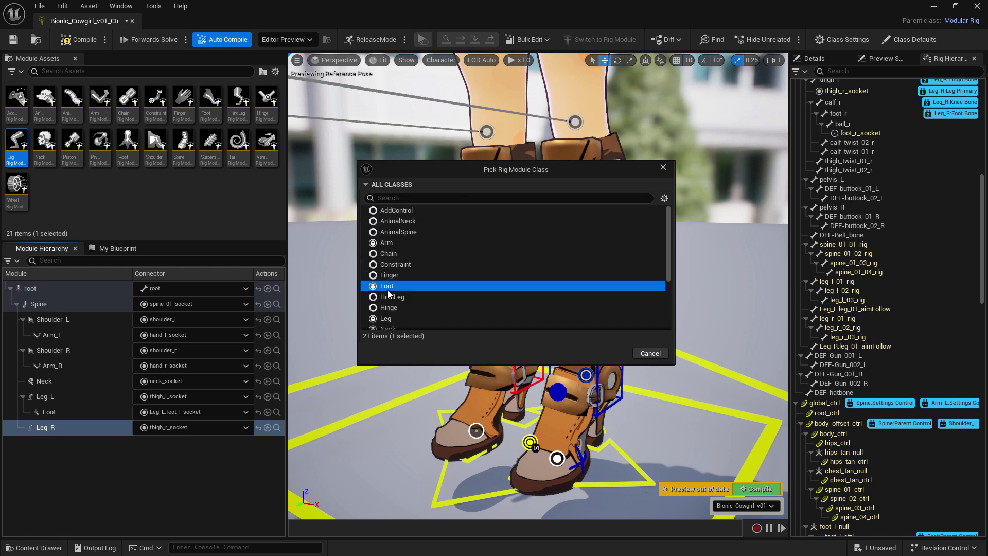
left_click(612, 351)
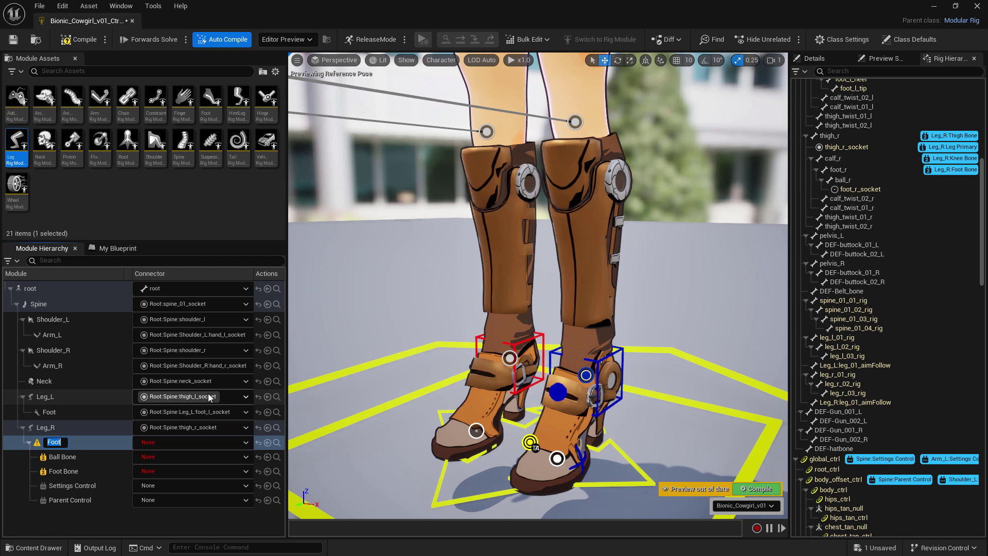
Connect the new Foot module under Leg_R to foot_r_socket
left_click(167, 443)
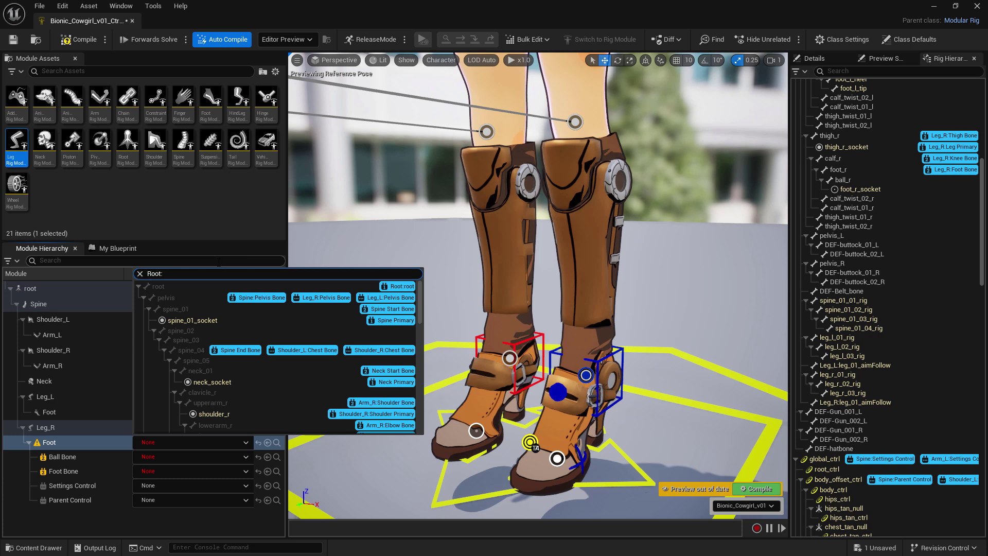
type("Root:")
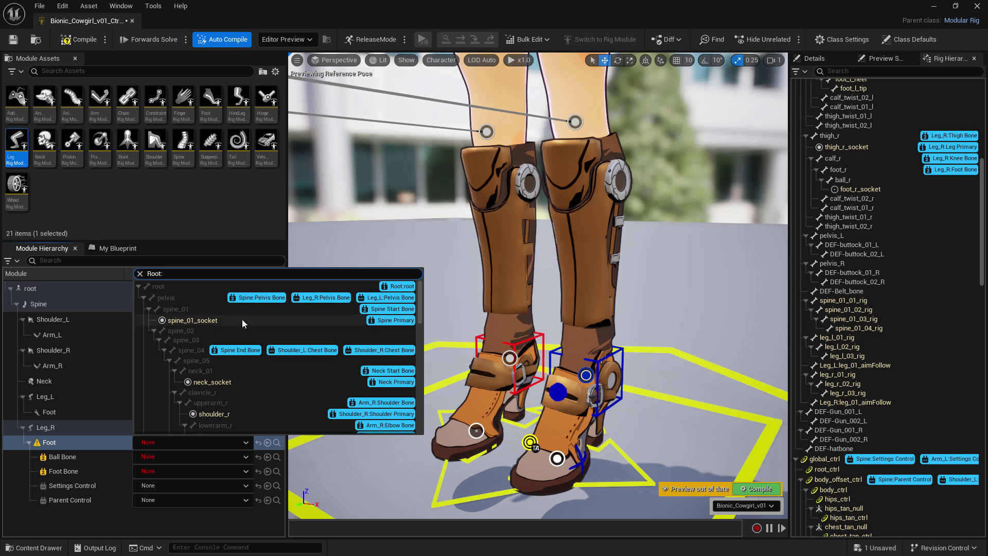
left_click_drag(419, 294, 419, 291)
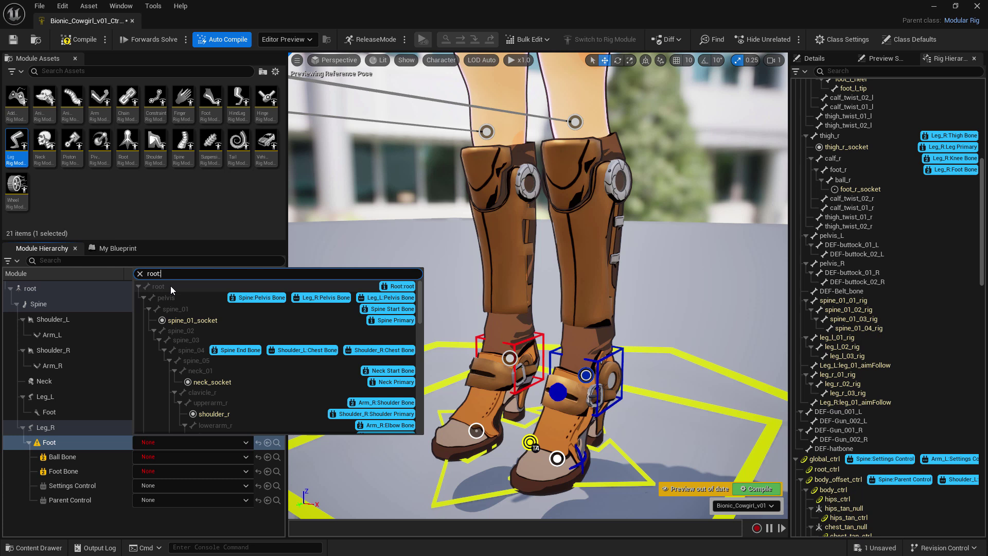
scroll(323, 348, "down", 10)
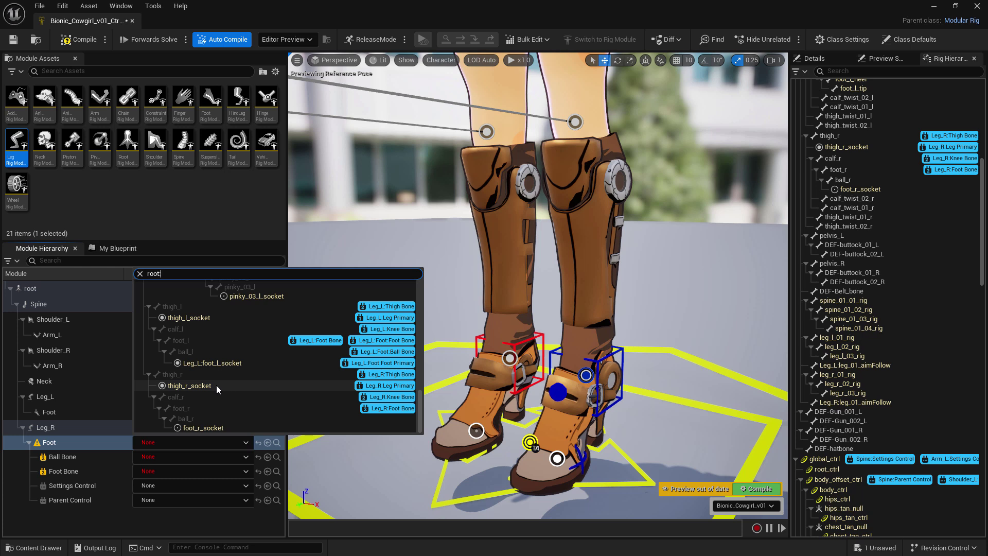
left_click(224, 427)
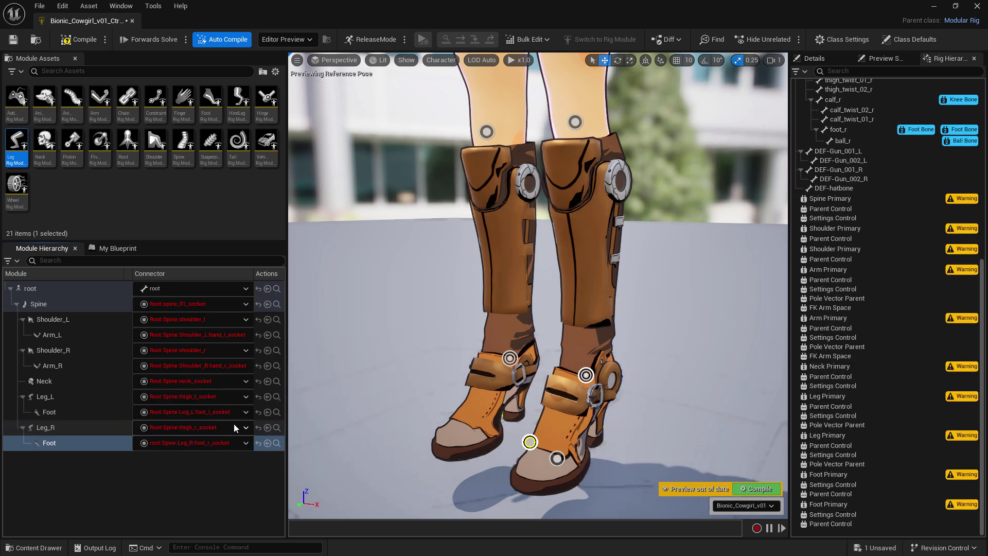
Examine the controls on the right foot from both sides and compare them with the left foot's controls
scroll(554, 234, "down", 5)
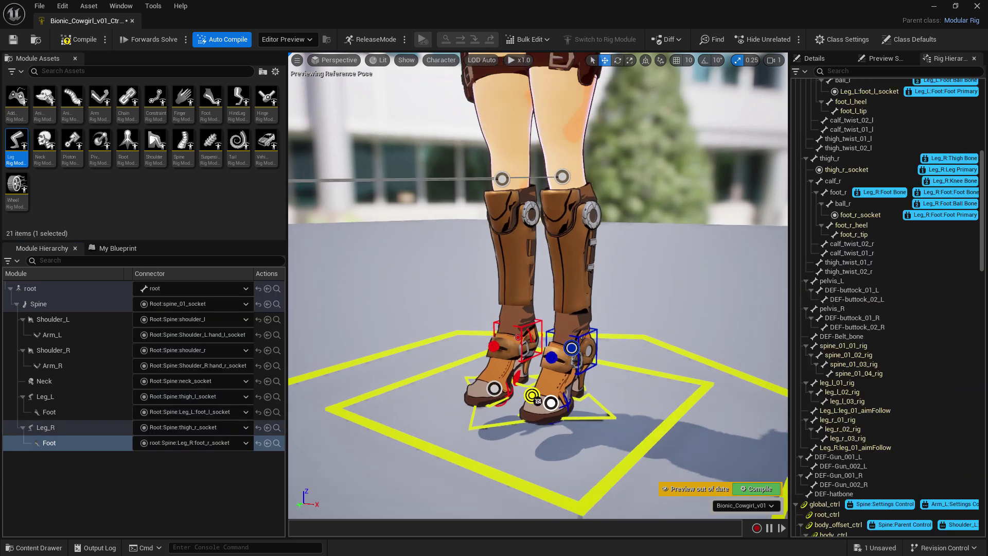
left_click_drag(538, 286, 689, 289, "alt")
scroll(538, 285, "up", 5)
left_click_drag(538, 286, 569, 302, "alt")
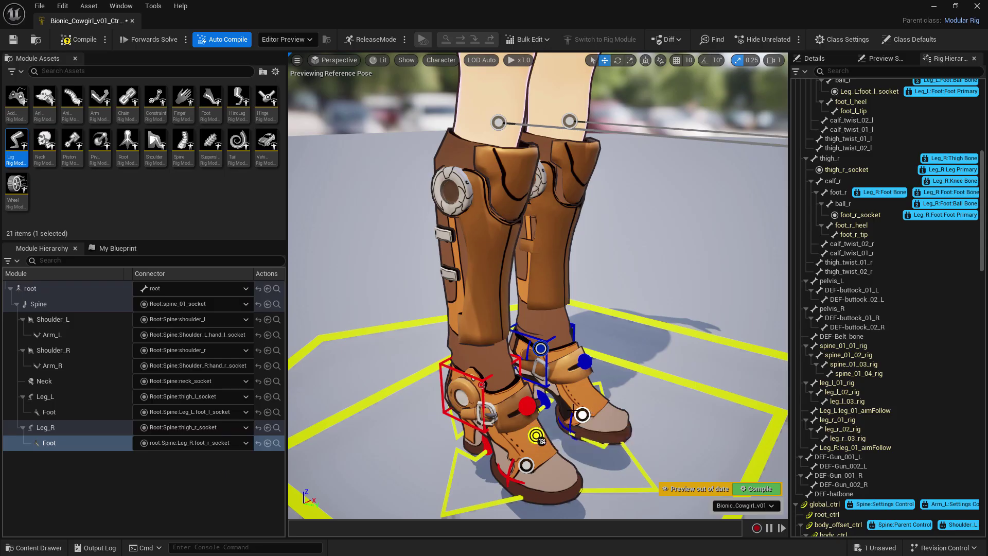
left_click_drag(488, 436, 309, 422, "alt")
left_click_drag(630, 361, 624, 351, "alt")
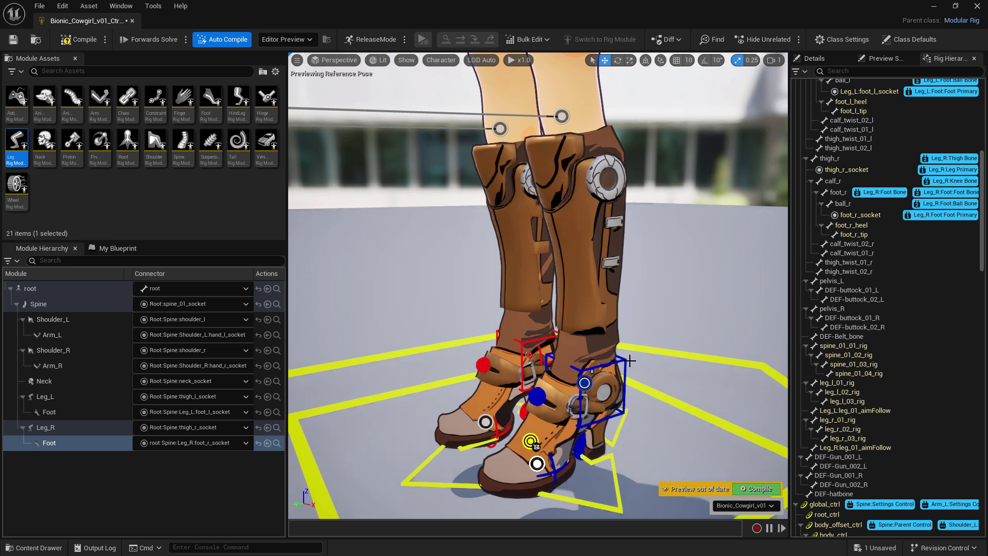
left_click_drag(482, 354, 512, 336, "alt")
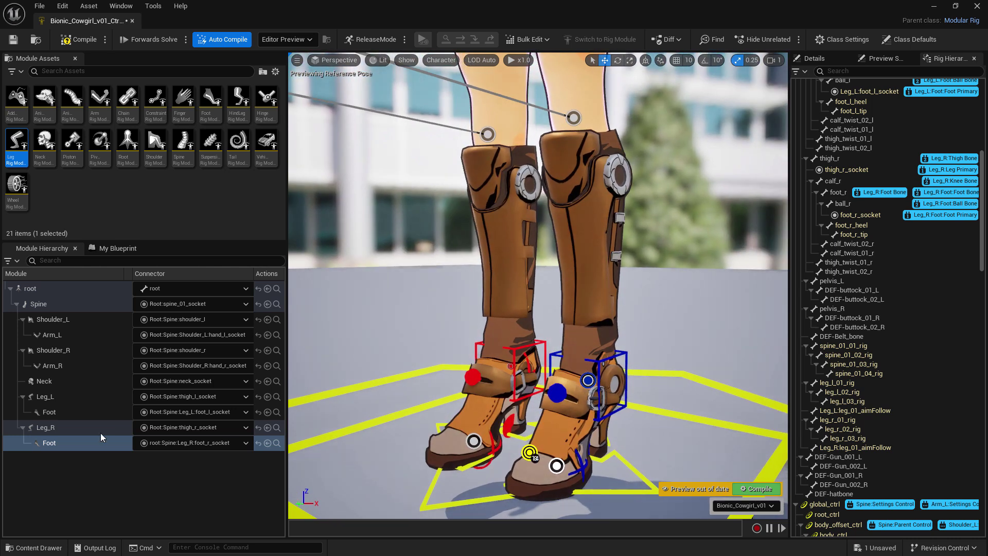
Compile and save the modular control rig
left_click(80, 40)
left_click(14, 39)
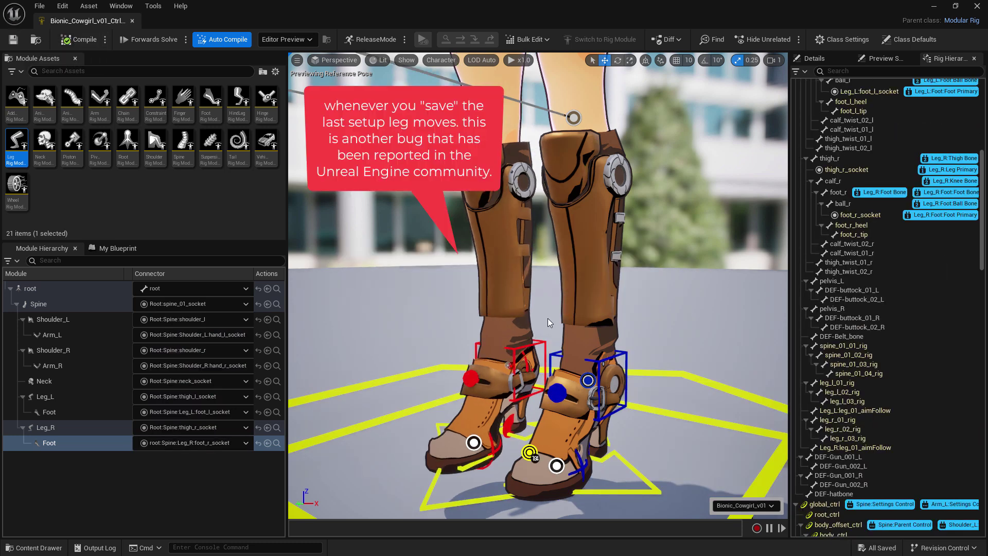
Lift the right foot off the ground by moving foot_r_ctrl straight up to test the leg's IK
mouse_move(497, 443)
left_mouse_down("alt")
mouse_move(571, 442)
mouse_move(498, 443)
left_mouse_up("alt")
left_click(509, 365)
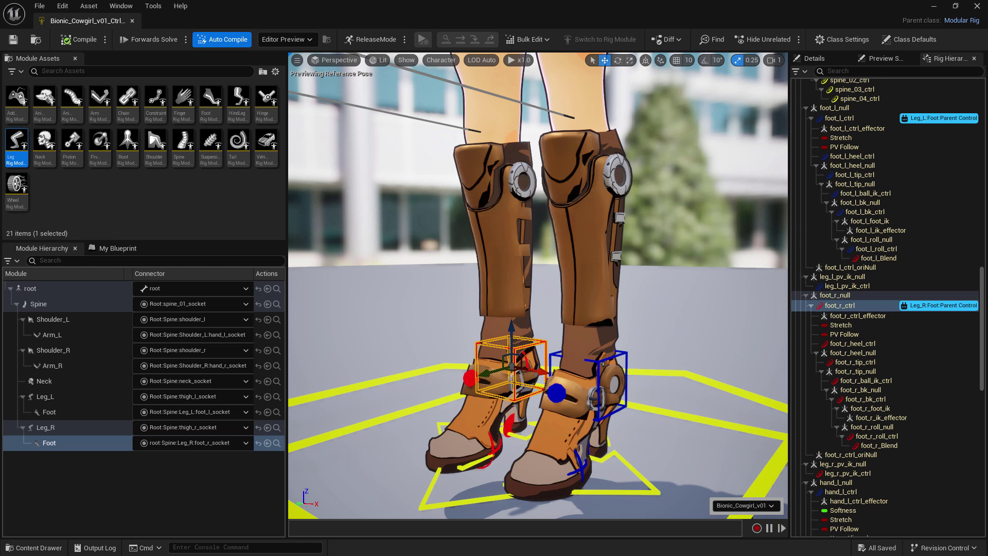
left_click_drag(519, 323, 517, 256)
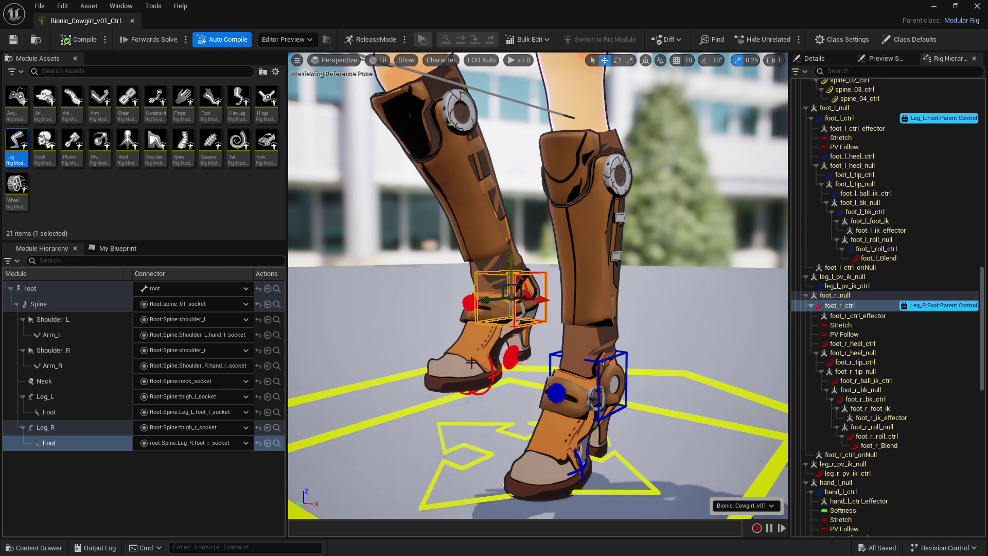
Rotate foot_r_bk_ctrl about 20 degrees to test the right foot pivoting around the ball
left_click(491, 380)
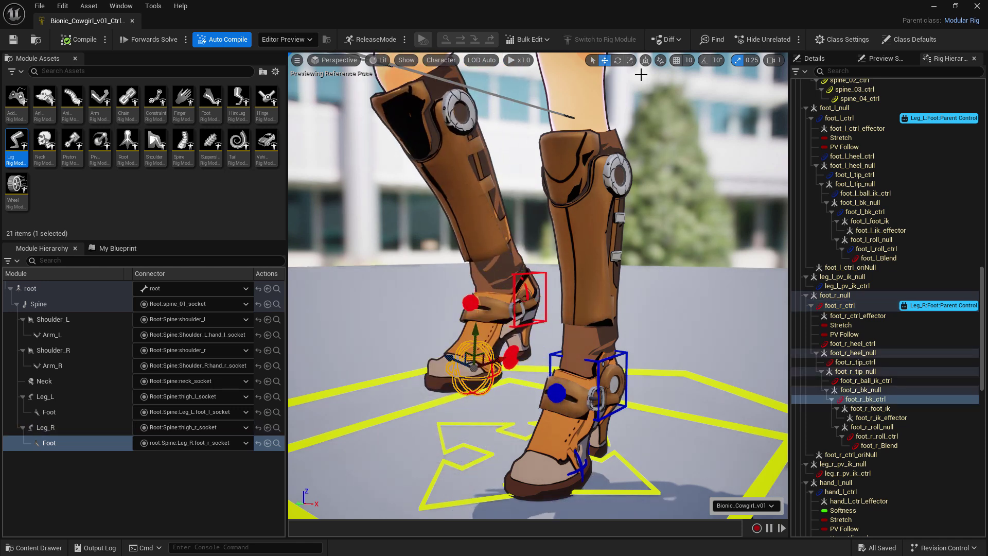
left_click(617, 60)
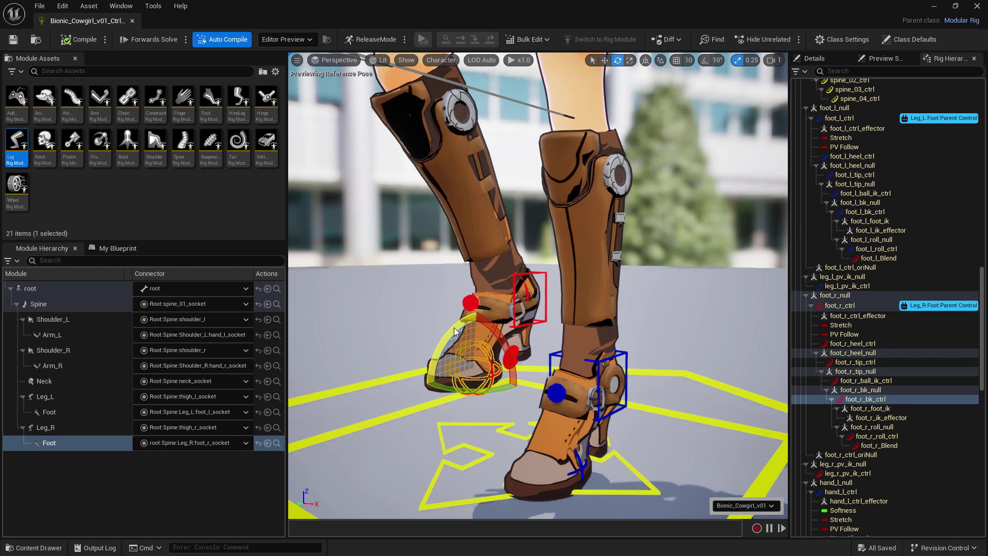
left_click_drag(454, 332, 437, 350)
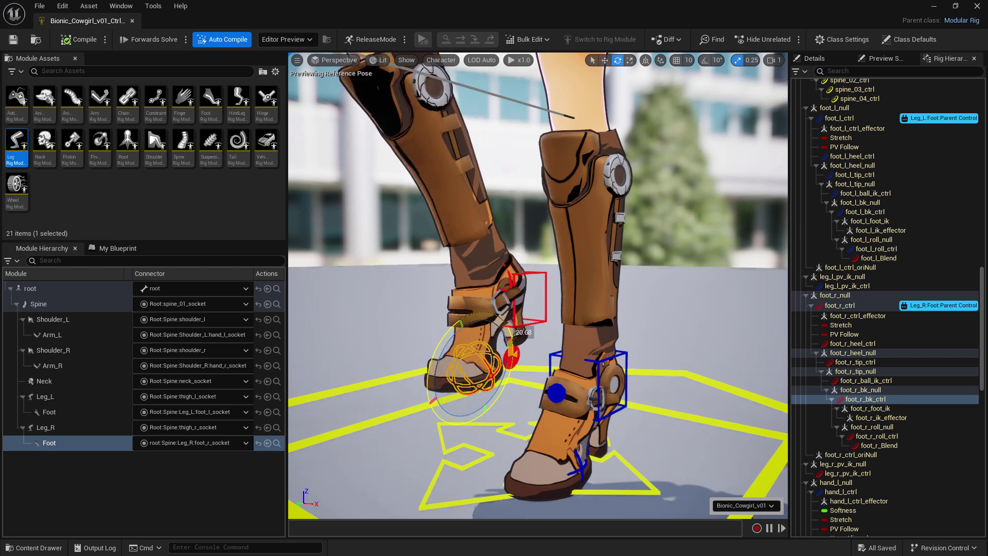
mouse_move(511, 337)
left_mouse_down()
mouse_move(514, 363)
mouse_move(509, 335)
mouse_move(514, 356)
mouse_move(513, 346)
left_mouse_up()
Set the Pole Vector Position to 0.3 for both the Leg_L and Leg_R modules
key("f")
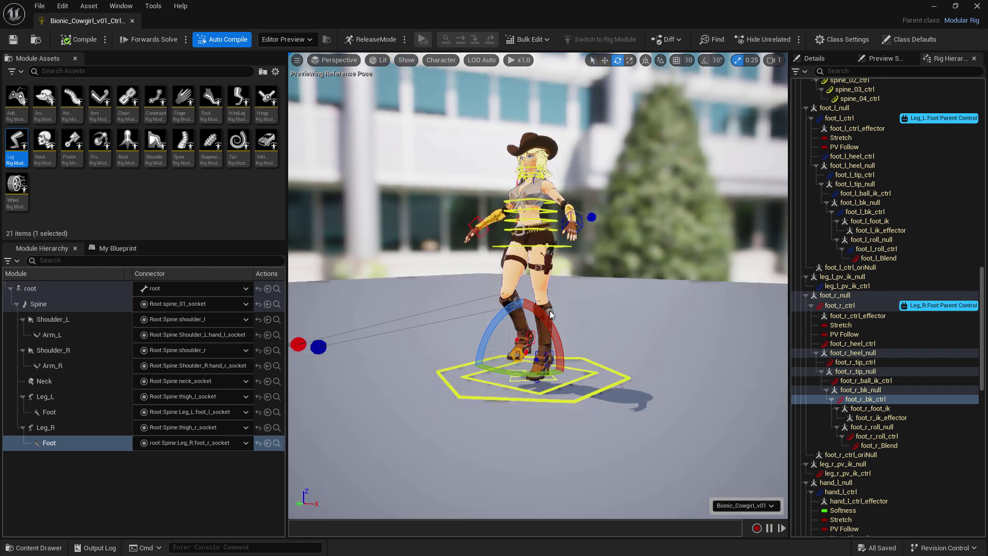
middle_click_drag(549, 310, 474, 286)
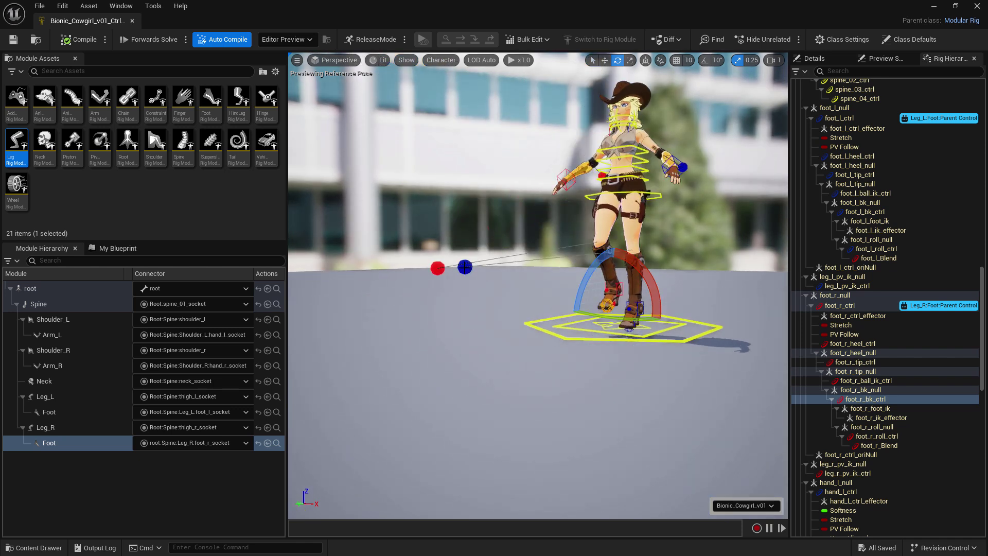
left_click(823, 59)
left_click(199, 400)
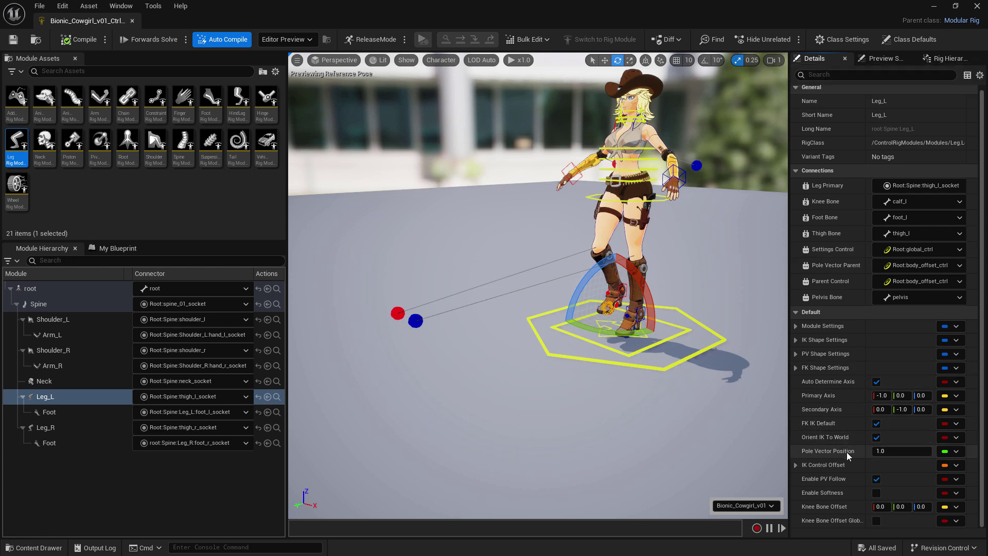
left_click(896, 451)
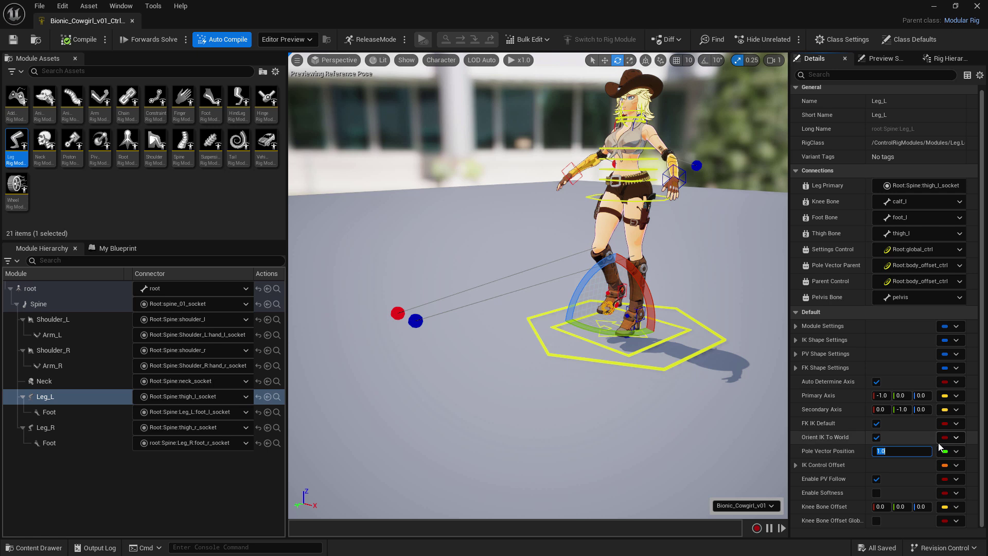
type("0.3")
key("Return")
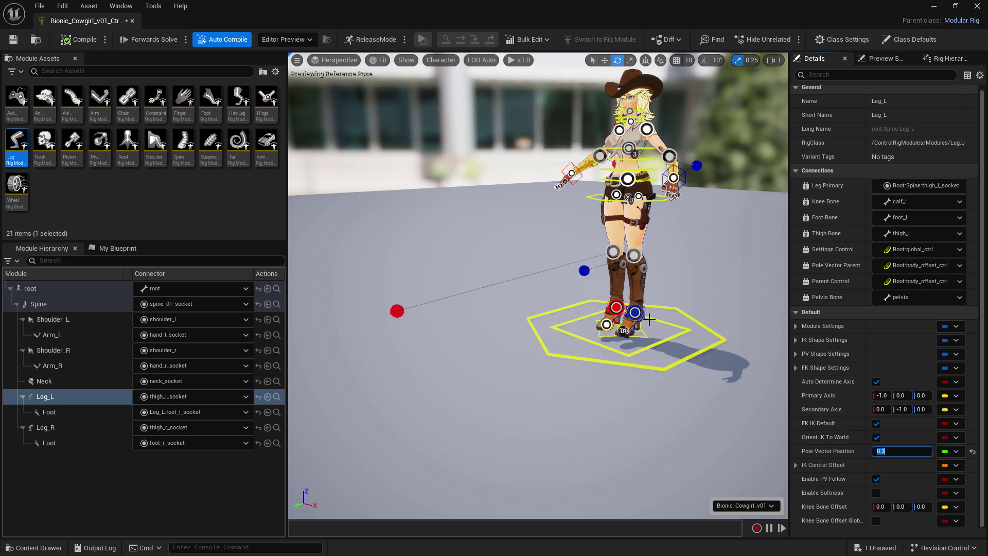
left_click(45, 427)
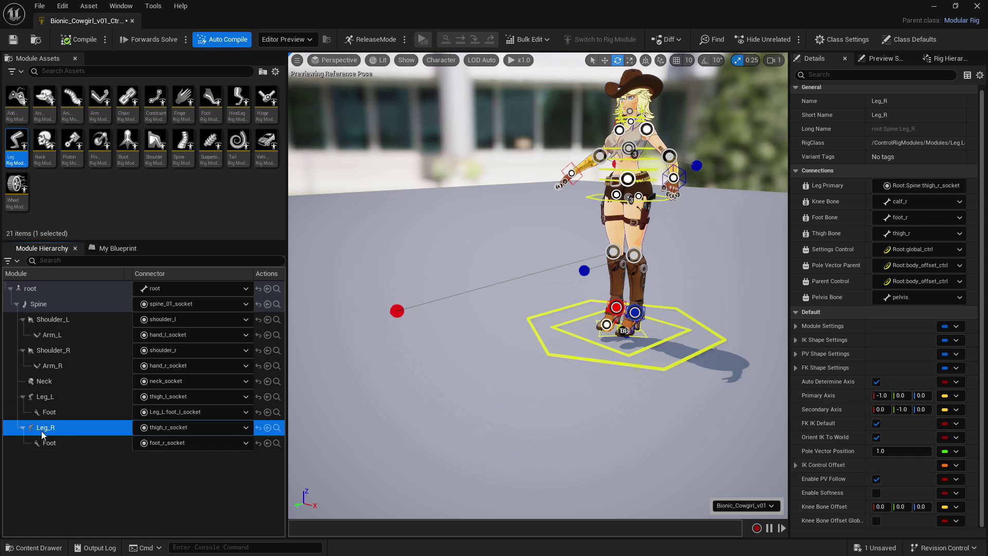
left_click(894, 451)
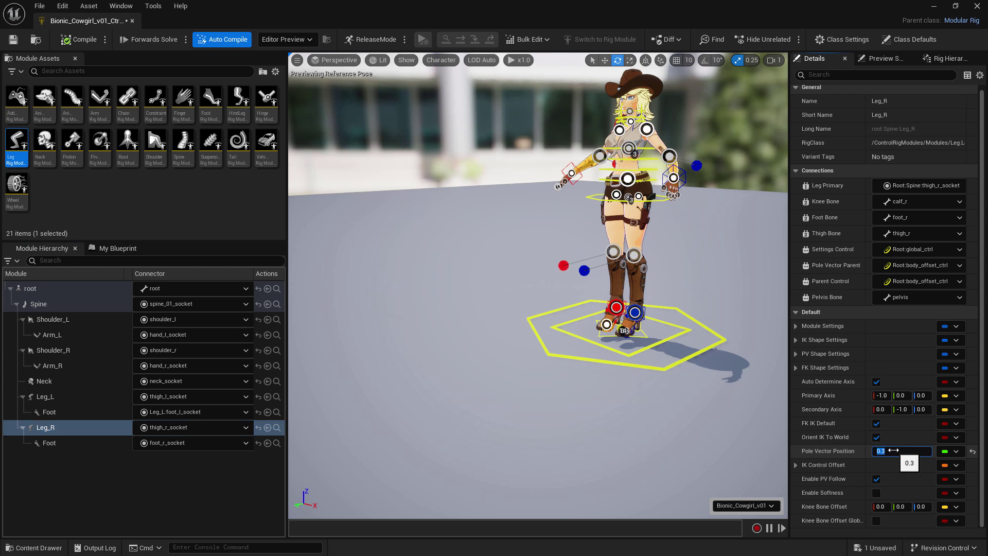
Examine the knee pole vector controls and the left hand's control and finger sockets up close
left_click_drag(684, 225, 690, 247, "alt")
right_click_drag(654, 242, 695, 242, "alt")
middle_click_drag(653, 241, 597, 301, "alt")
mouse_move(642, 288)
left_mouse_down("alt")
mouse_move(661, 287)
mouse_move(642, 288)
left_mouse_up("alt")
right_click_drag(642, 288, 700, 279, "alt")
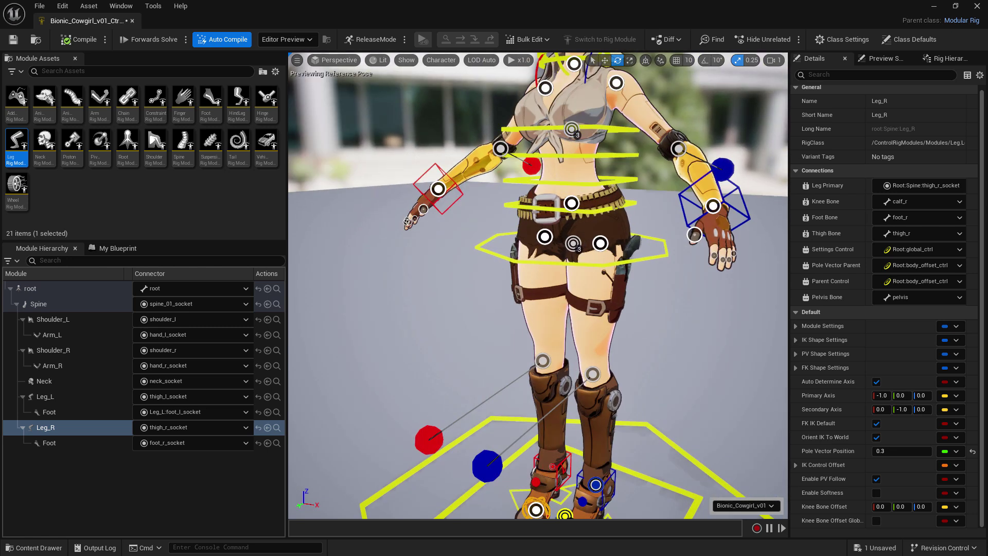
left_click_drag(657, 305, 621, 305, "alt")
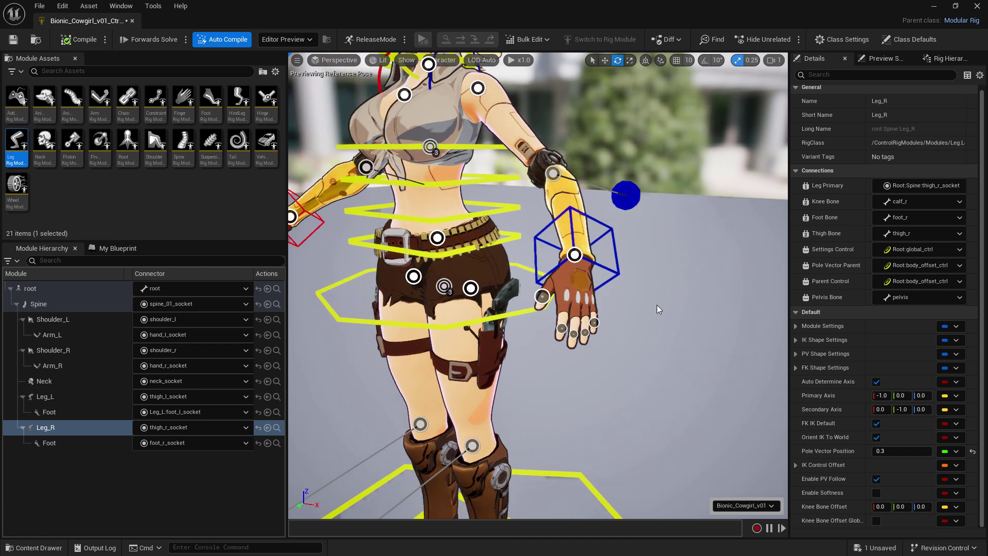
scroll(659, 310, "up", 4)
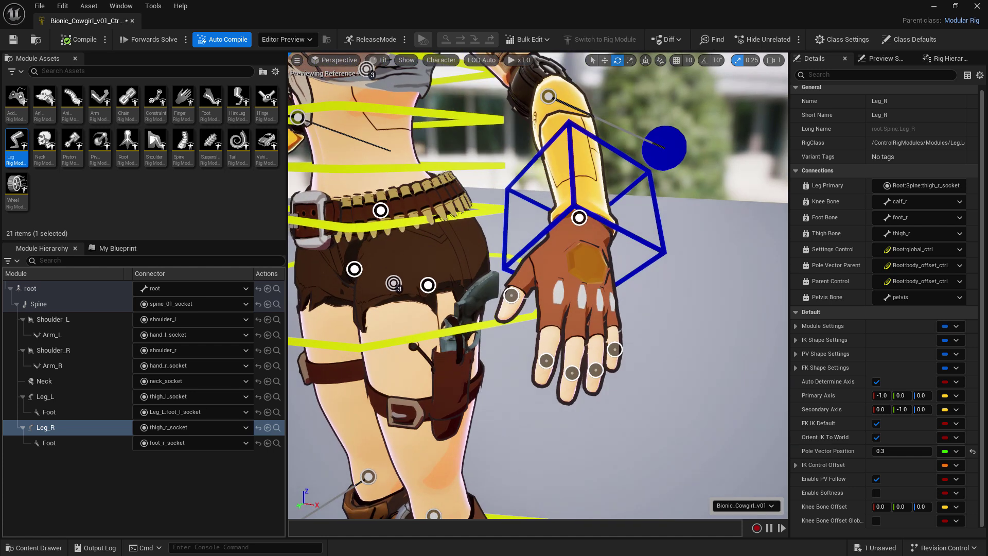
scroll(656, 312, "down", 5)
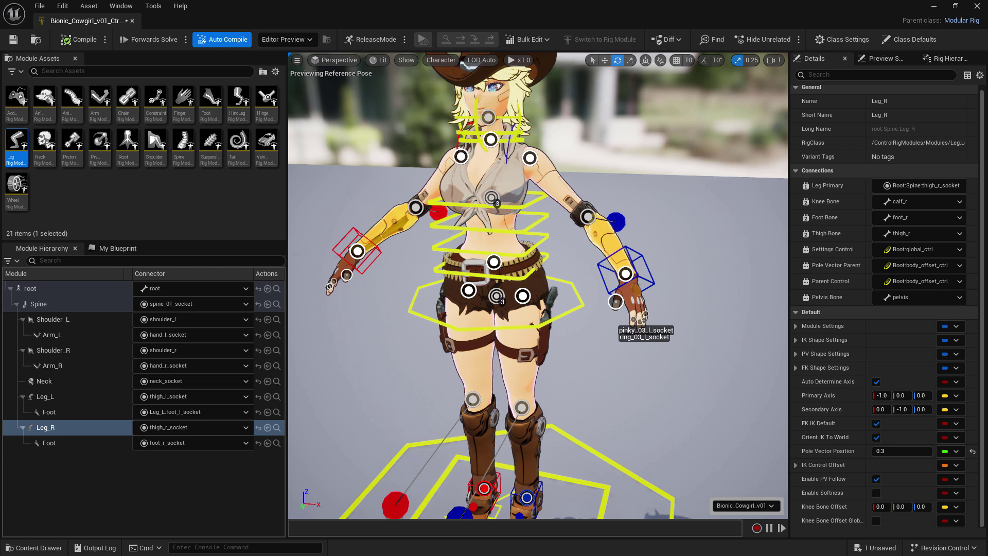
scroll(643, 314, "down", 4)
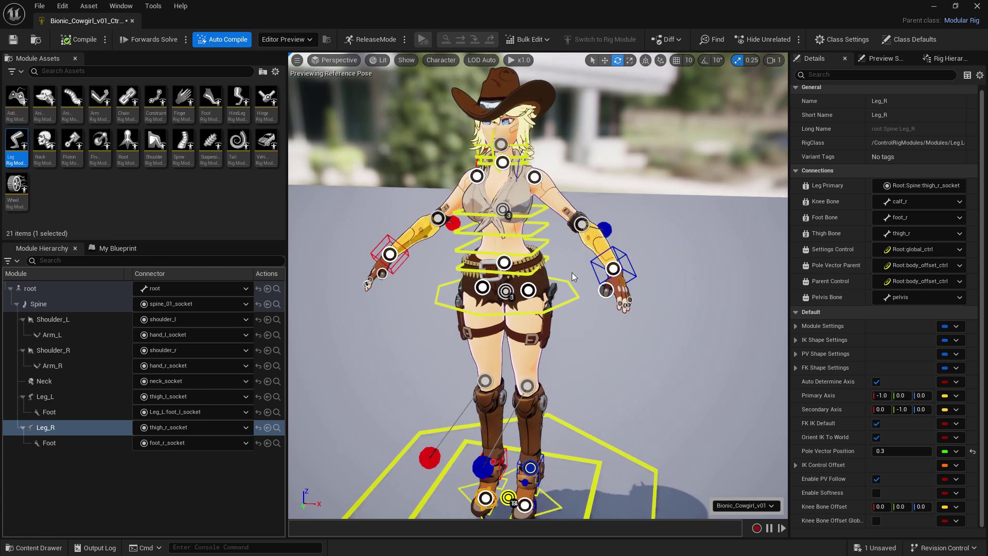
Examine the complete set of rig controls on the character's torso, arms and legs from several angles
middle_click_drag(572, 273, 591, 269)
scroll(592, 269, "down", 2)
left_click_drag(602, 270, 567, 247, "alt")
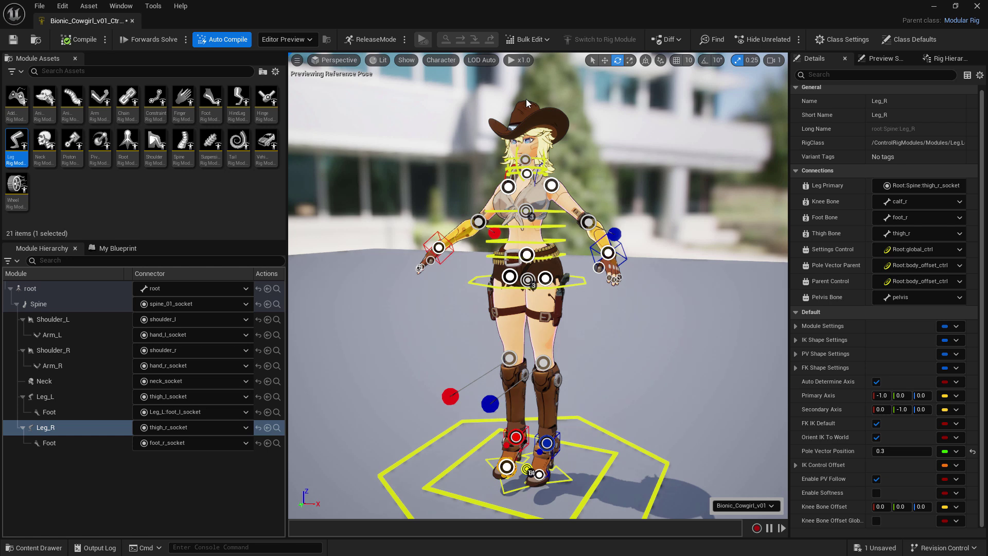
left_click_drag(553, 188, 525, 191, "alt")
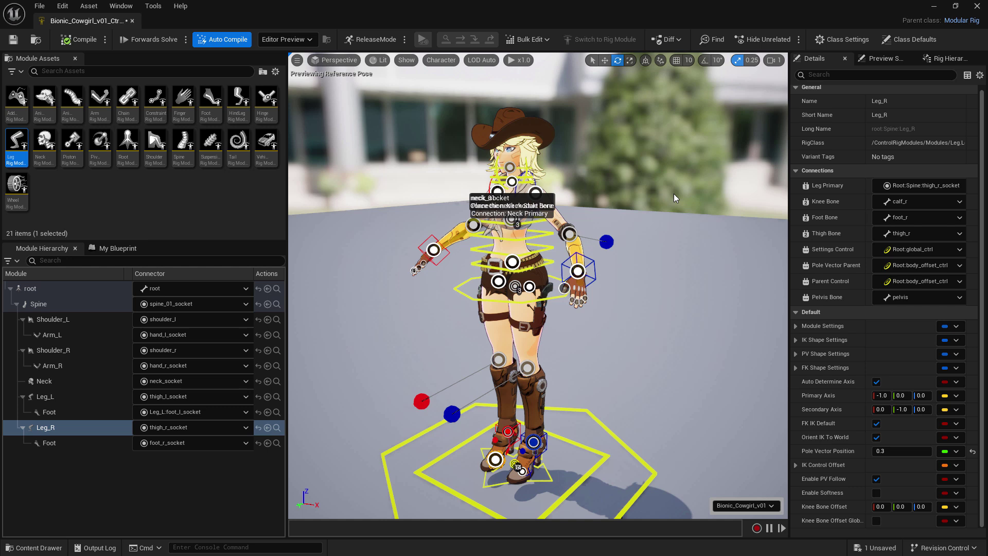
scroll(675, 194, "up", 3)
scroll(552, 227, "up", 3)
left_click_drag(552, 227, 659, 227, "alt")
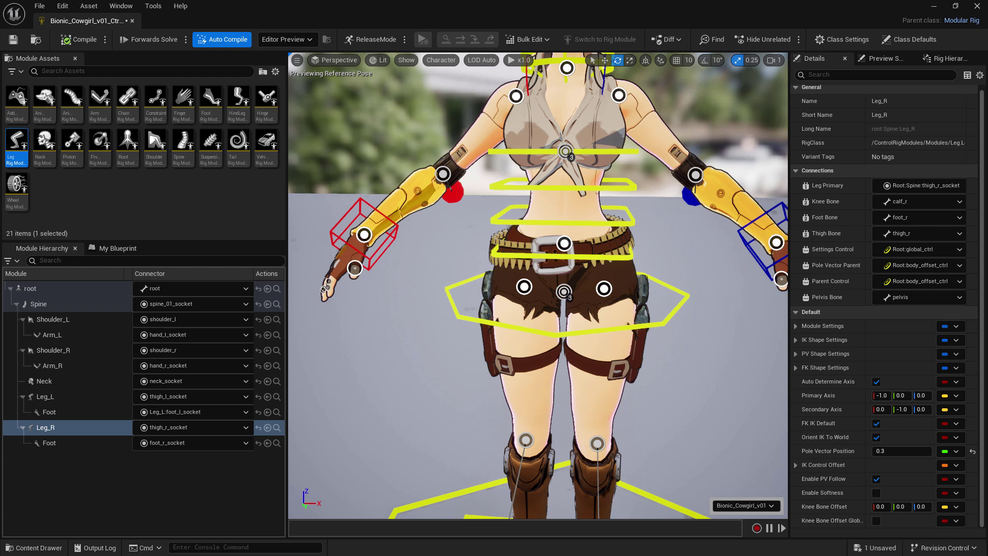
scroll(637, 278, "down", 3)
left_click_drag(684, 127, 657, 128, "alt")
middle_click_drag(567, 141, 554, 264, "alt")
left_click_drag(555, 264, 513, 235, "alt")
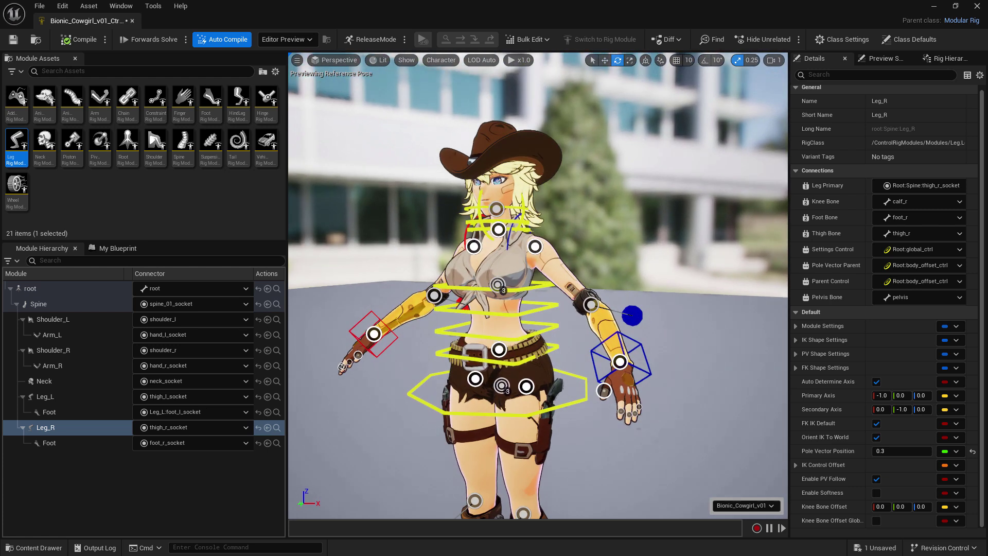
middle_click_drag(513, 234, 536, 155, "alt")
scroll(519, 227, "down", 2)
scroll(534, 165, "down", 5)
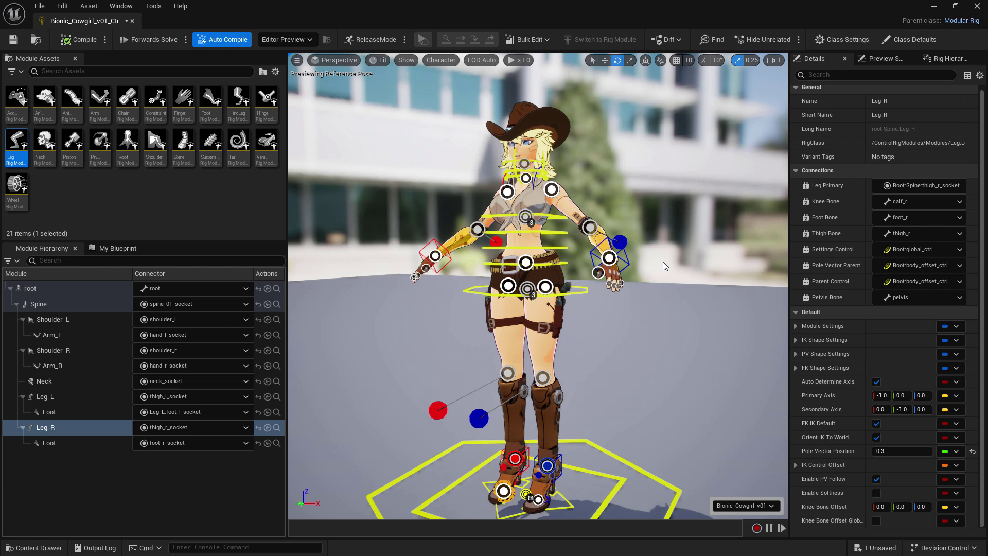
middle_click_drag(664, 266, 651, 241, "alt")
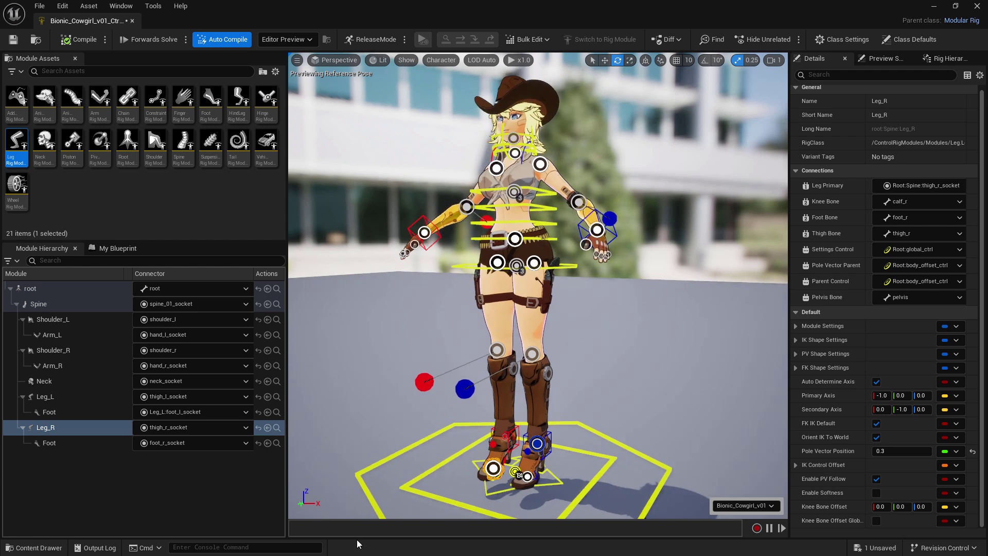